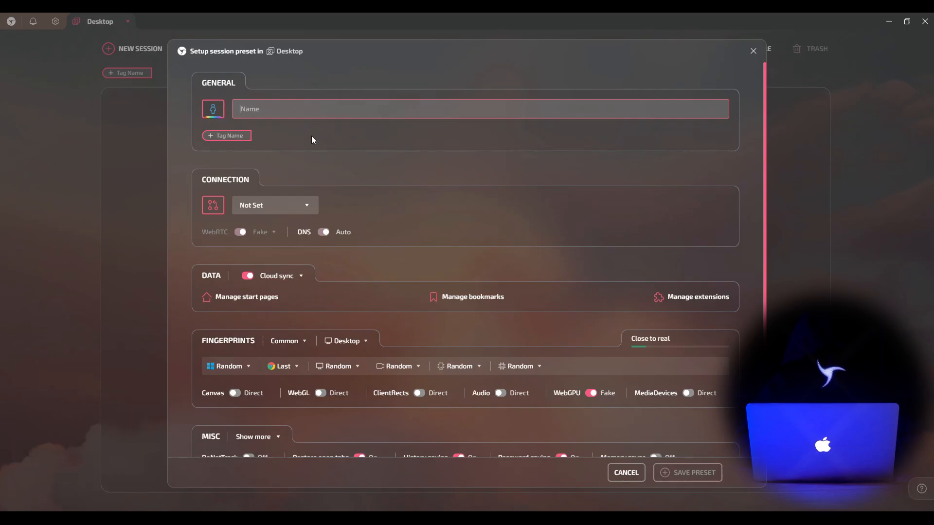
- Name the session preset Tablet Preset and look over the available icons and colours
text(Tablet Preset)
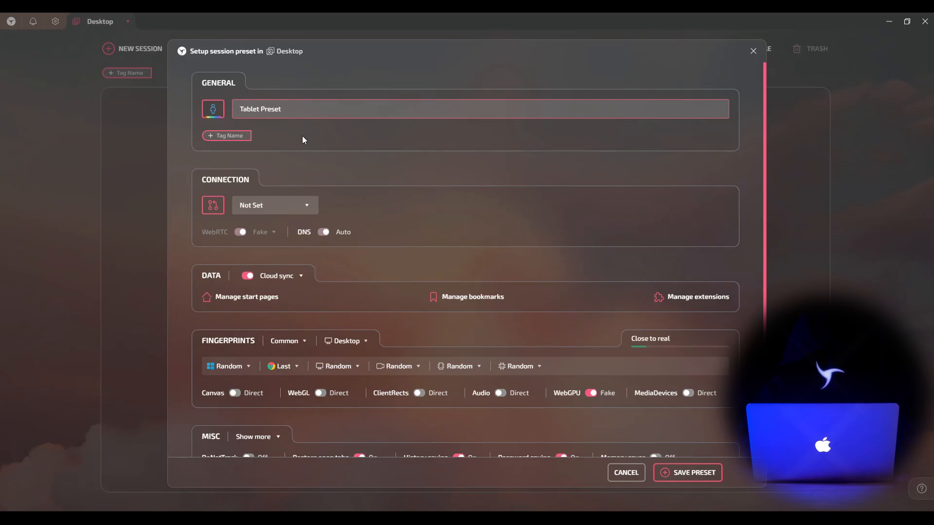
click(213, 109)
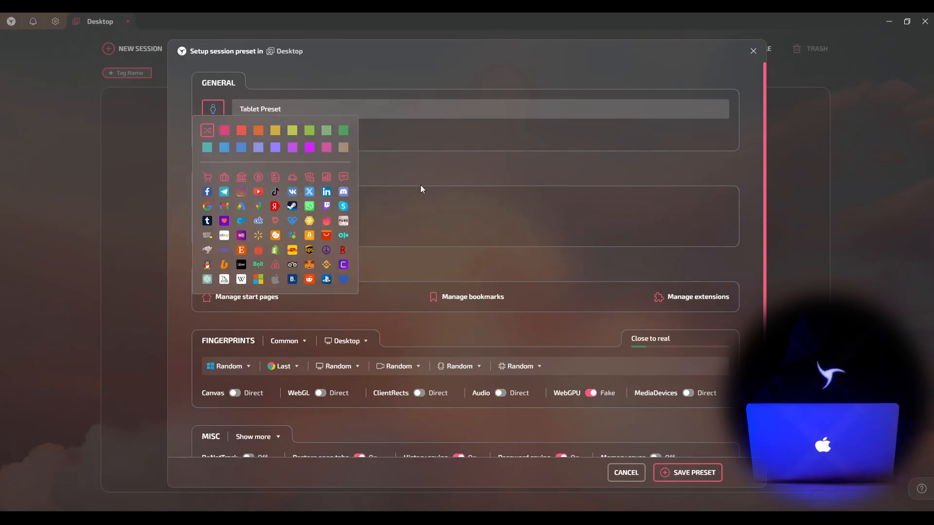
click(422, 189)
- Add the tags Free Proxy and Tablet to the preset
click(244, 137)
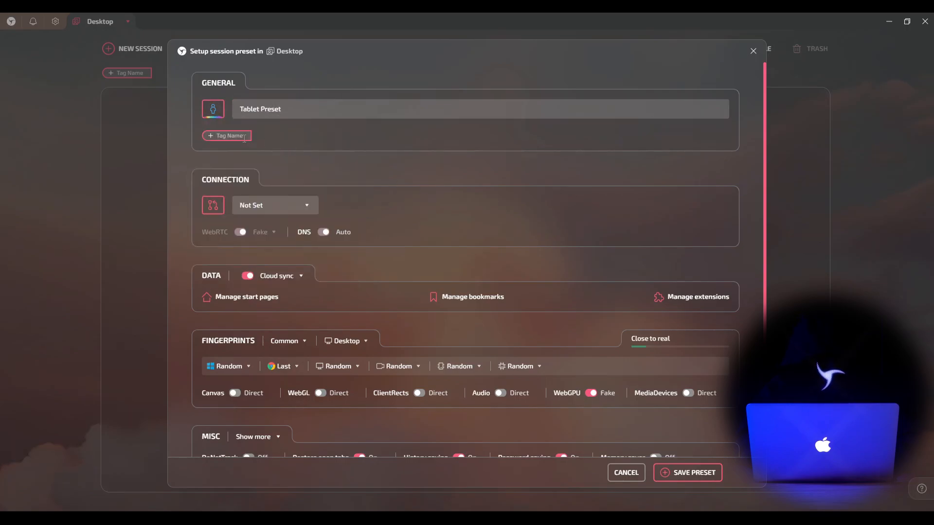
text(Free Proxy)
key(Return)
text(Tablet)
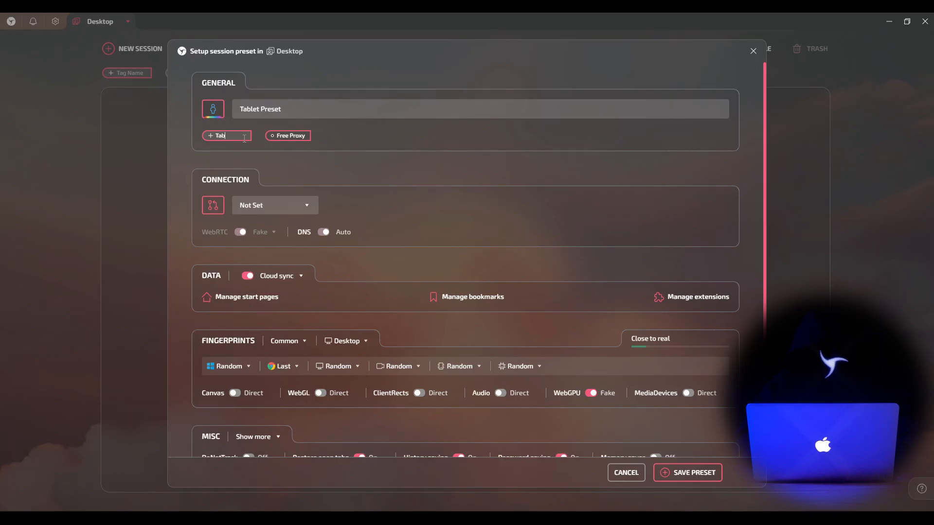
key(Return)
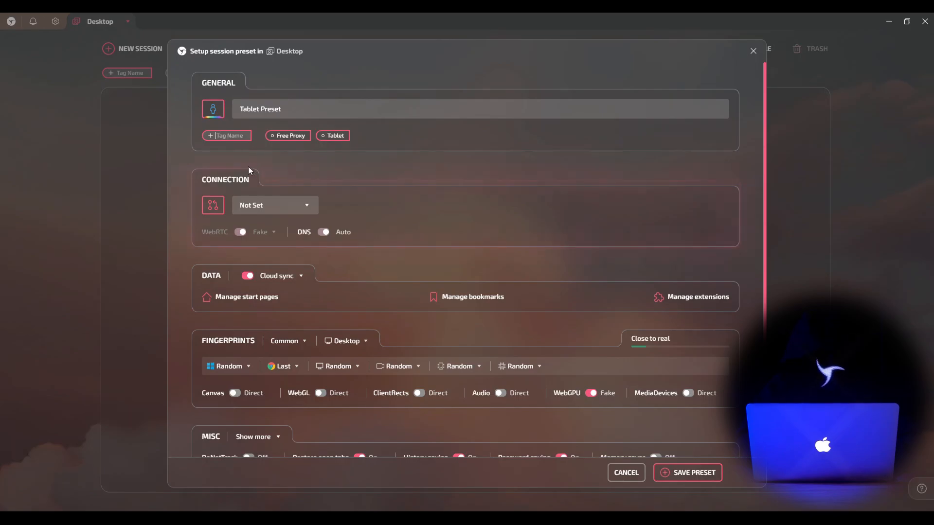
- Set the preset's connection type to Free Proxy with a Random country
click(217, 205)
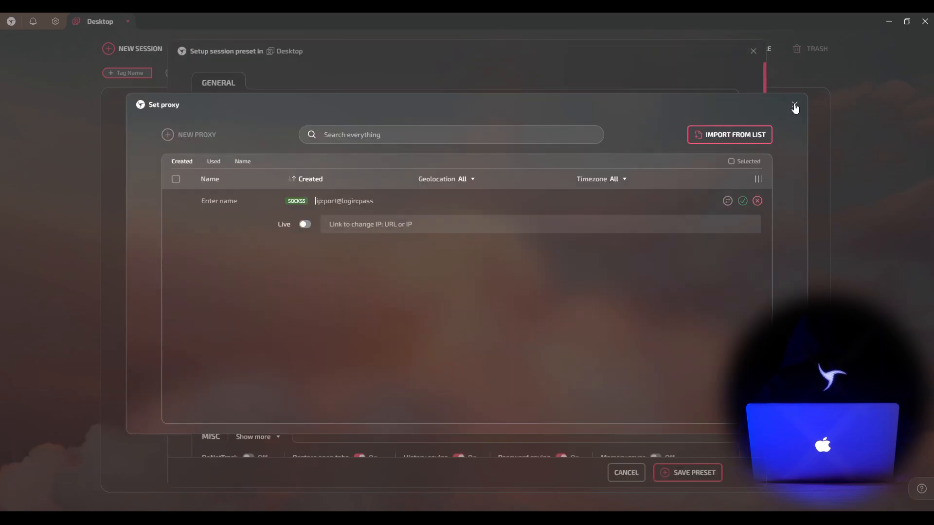
click(794, 106)
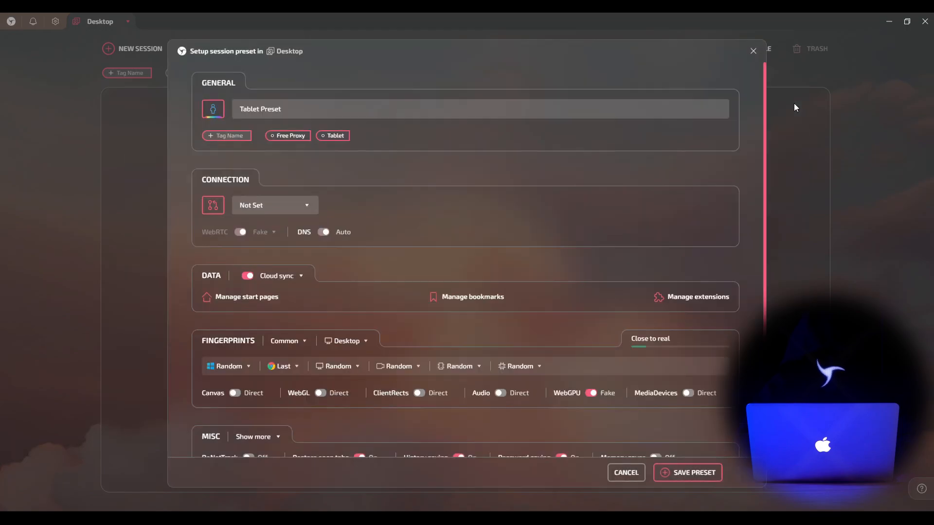
click(282, 216)
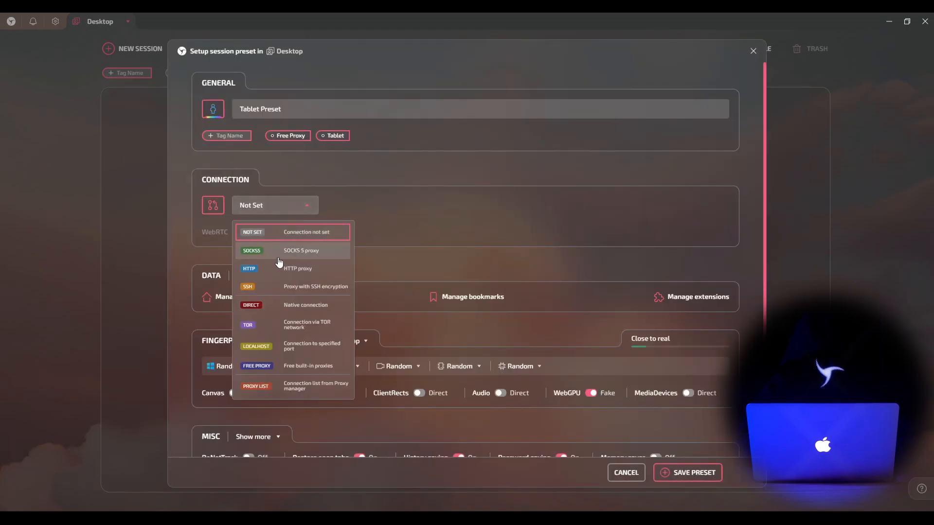
click(279, 263)
click(280, 208)
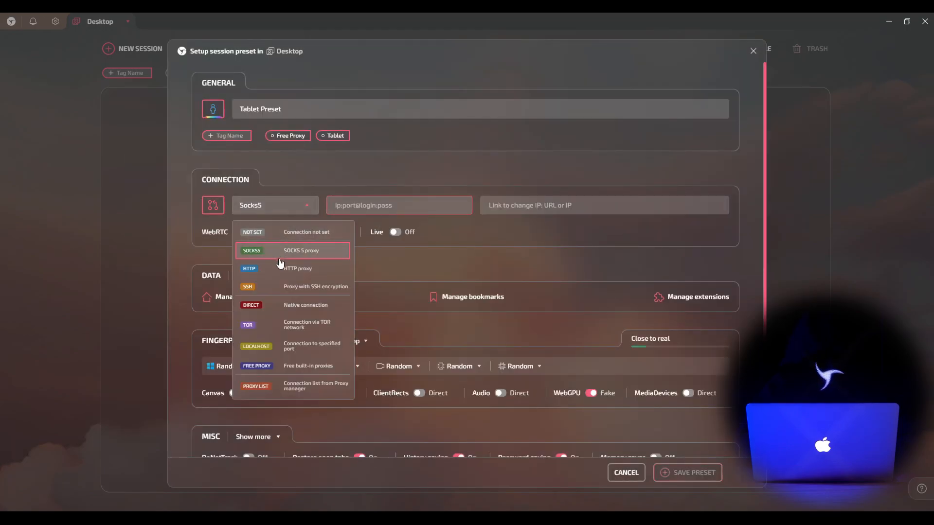
click(287, 367)
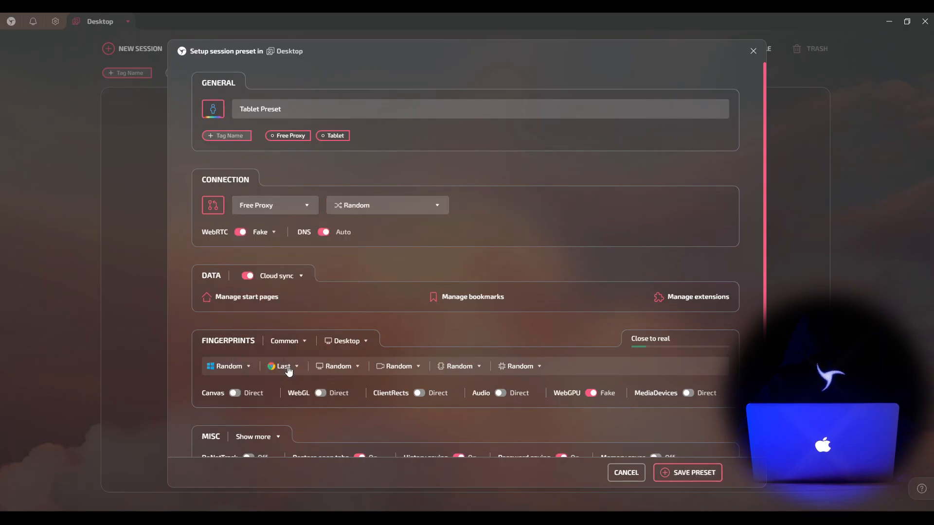
click(381, 210)
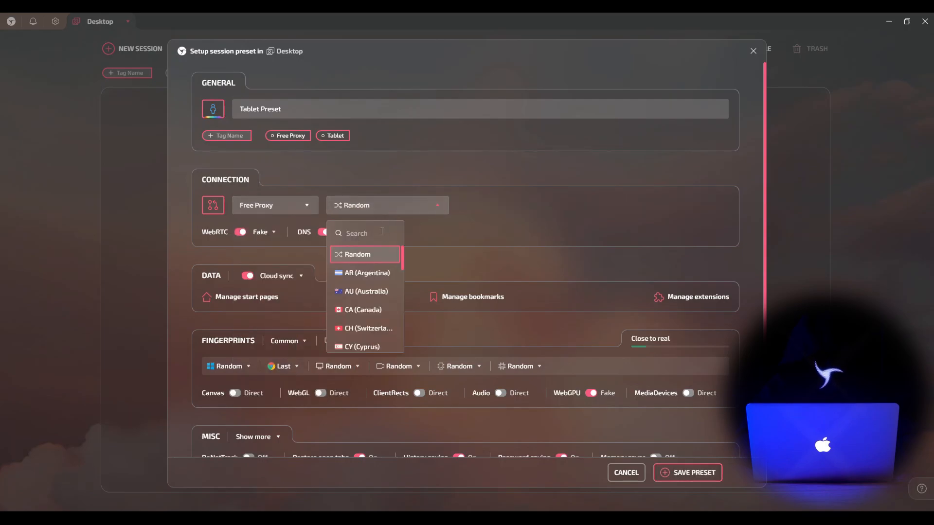
click(385, 212)
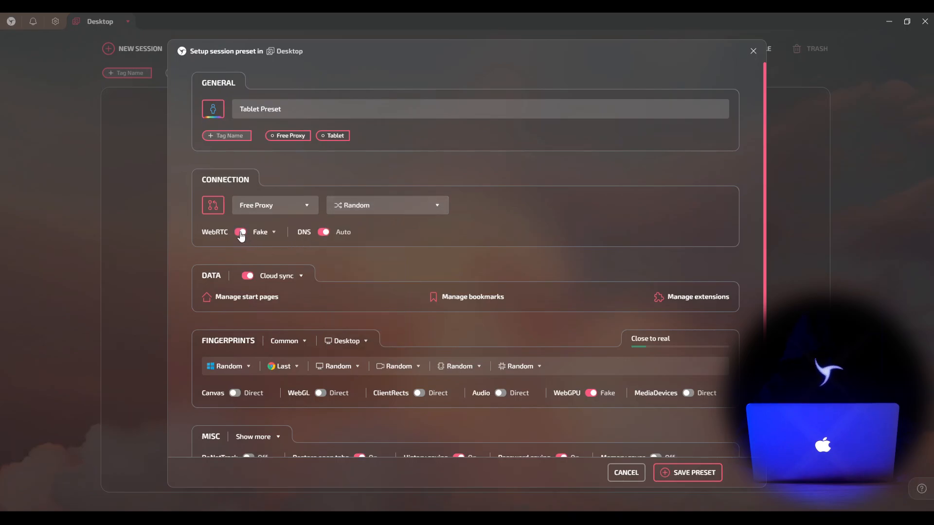
- Keep WebRTC on Fake and set the preset's custom DNS to 1.1.1.1
click(267, 235)
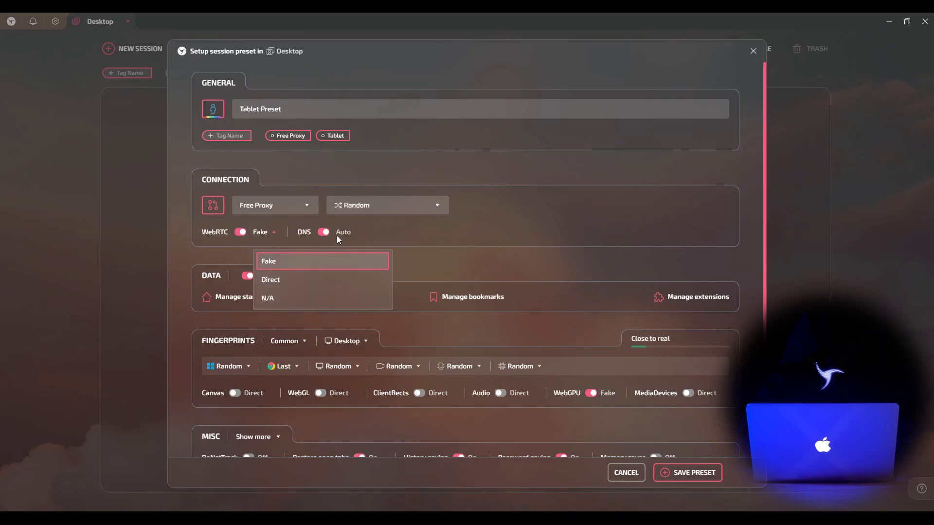
click(328, 237)
click(348, 235)
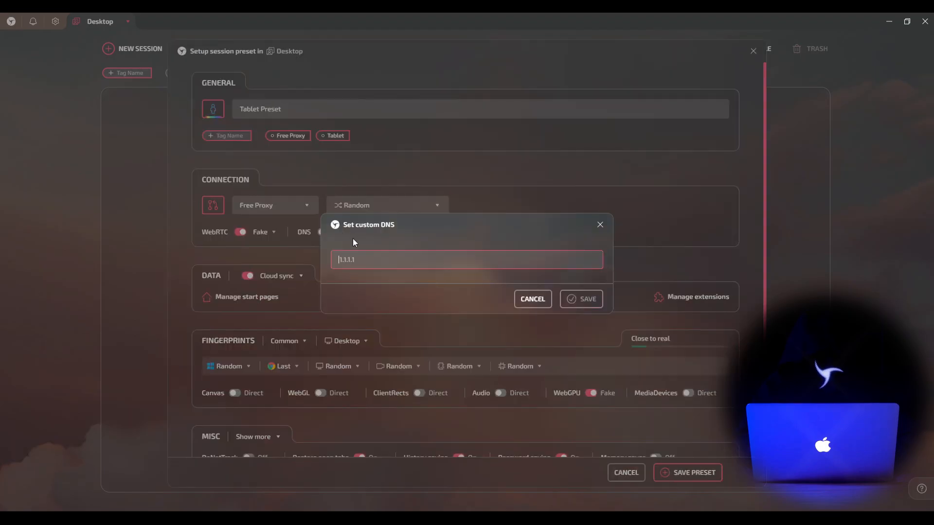
text(1.1.1.1)
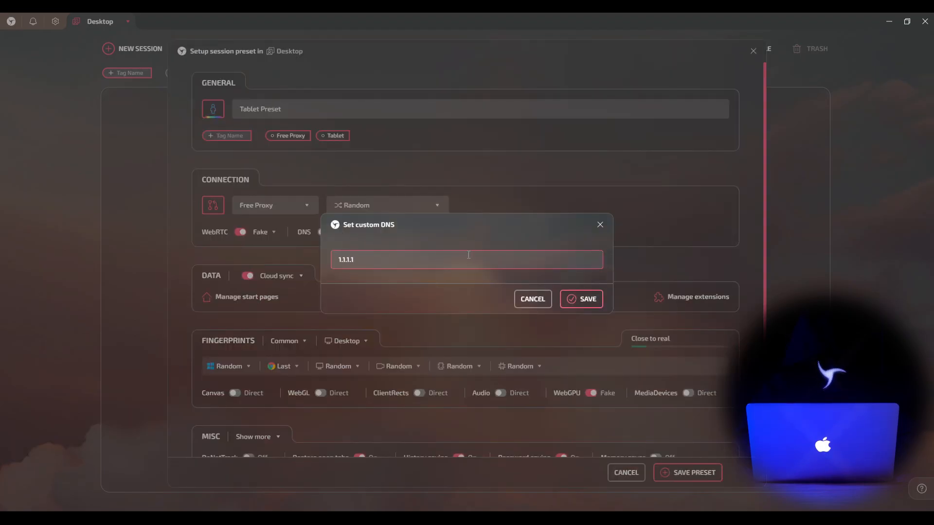
click(582, 298)
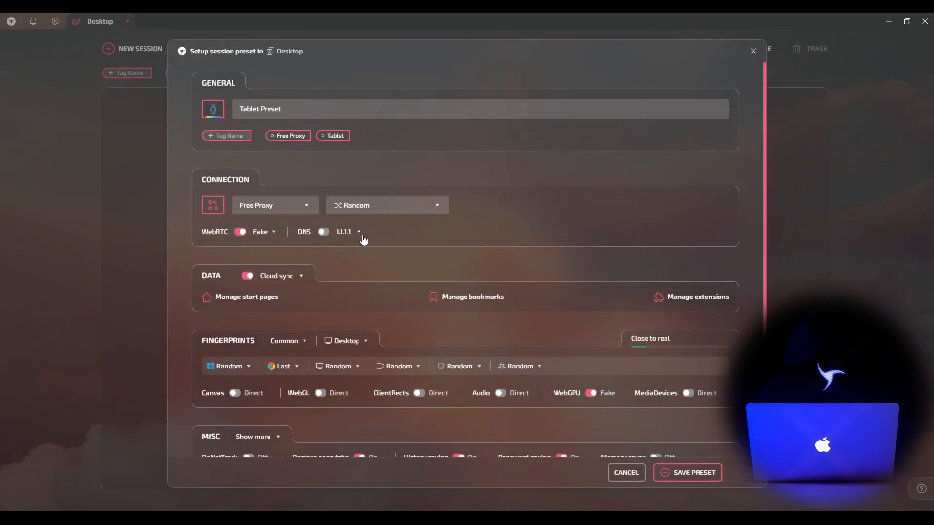
- Keep cloud sync enabled and save its settings with Cookies, Local storage, Extension data, History and Passwords selected
click(248, 280)
click(246, 280)
click(280, 275)
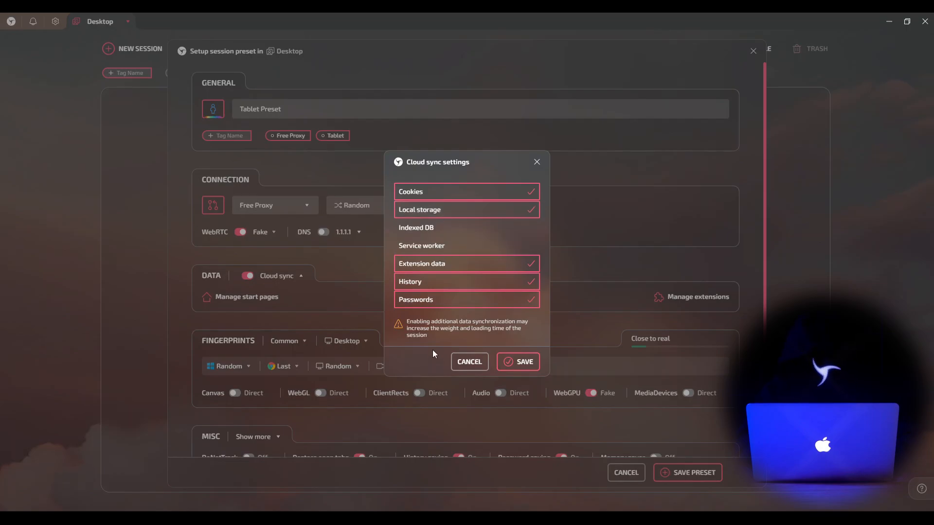
click(504, 363)
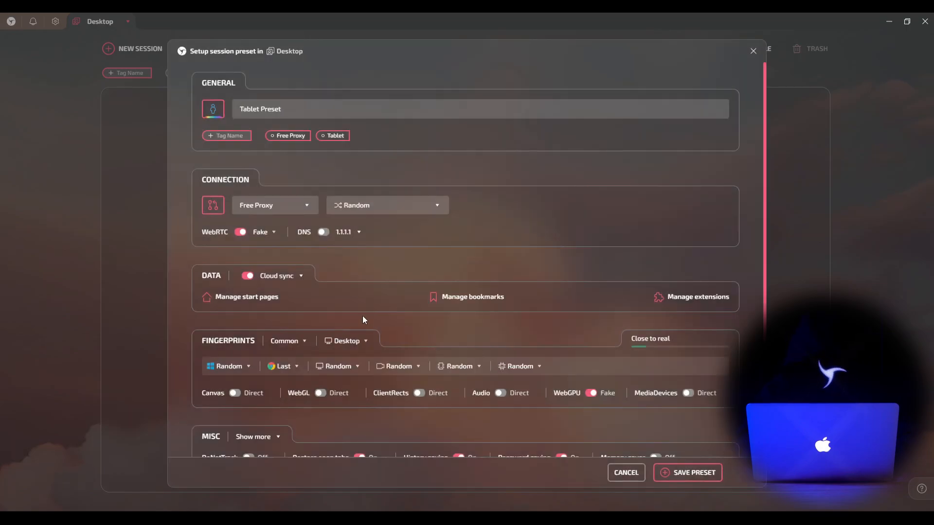
- Add a start page named Fv with the address fv.pro and save the list
click(256, 297)
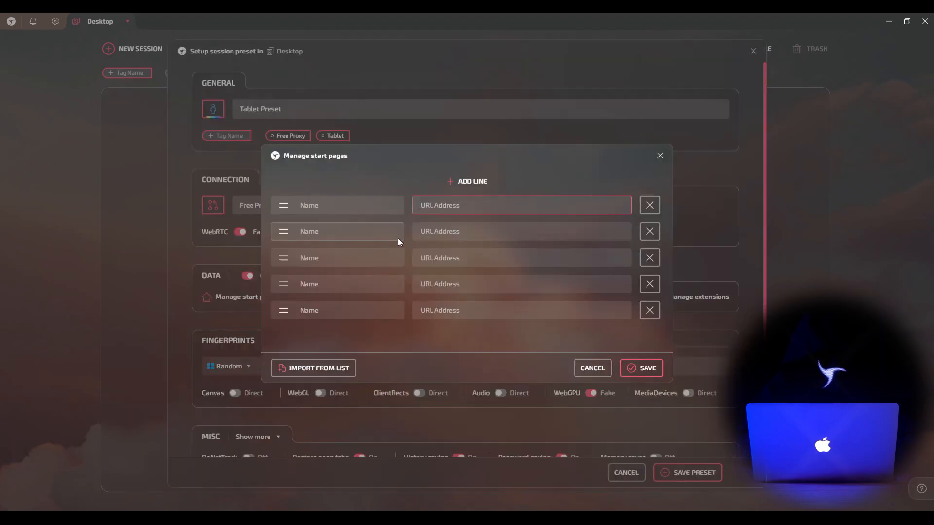
text(fv.pro)
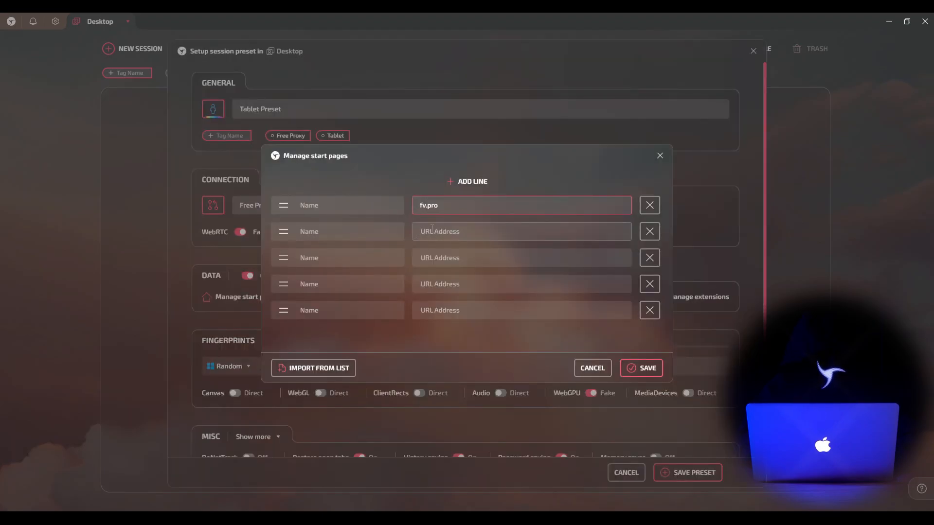
click(396, 193)
text(Fv)
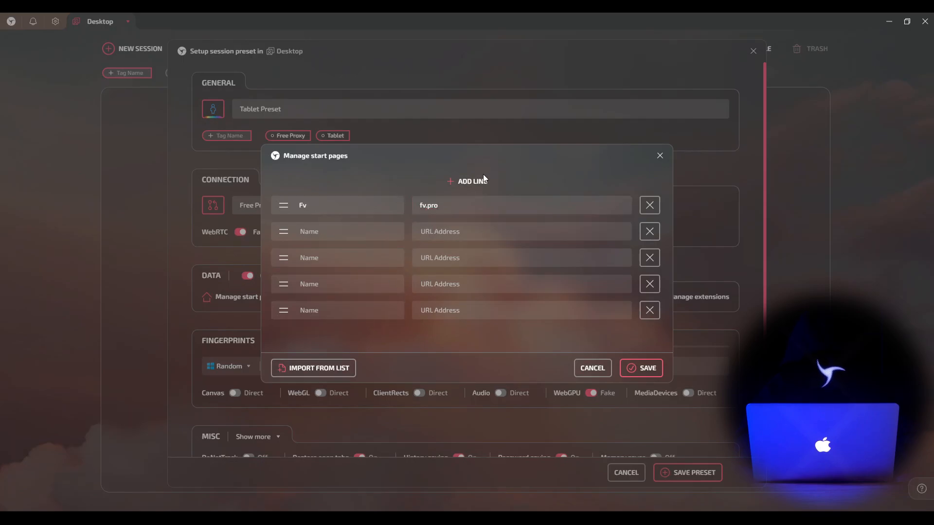
click(627, 368)
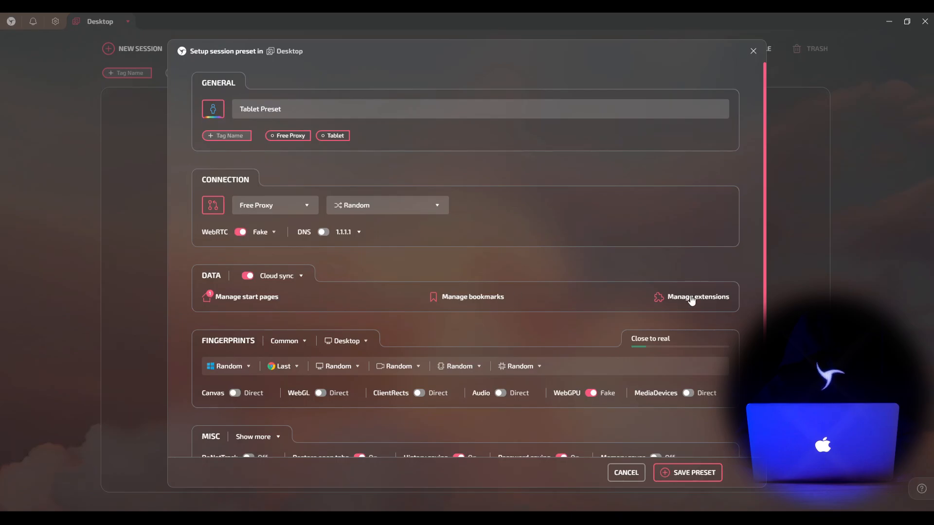
- Keep the fingerprint mode on Common and set the device type to Tablet
scroll(468, 309, down, 1)
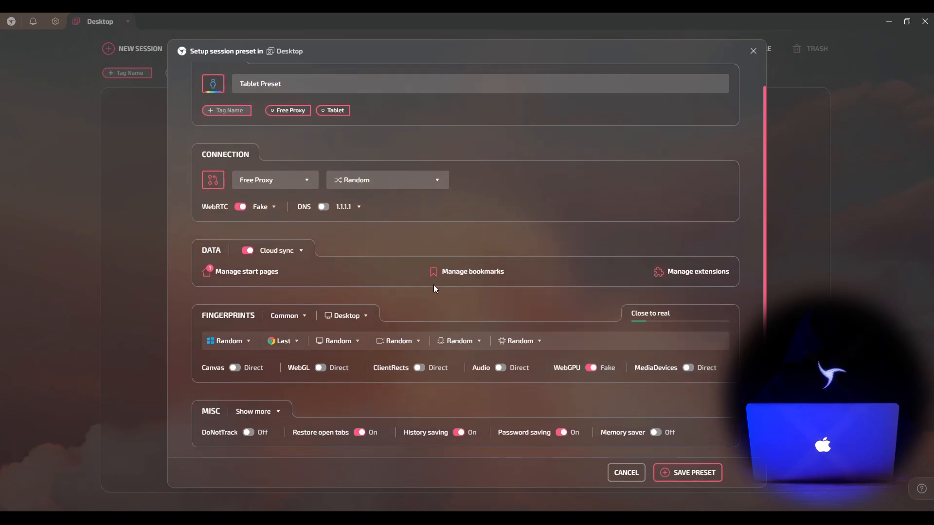
mouse_move(296, 317)
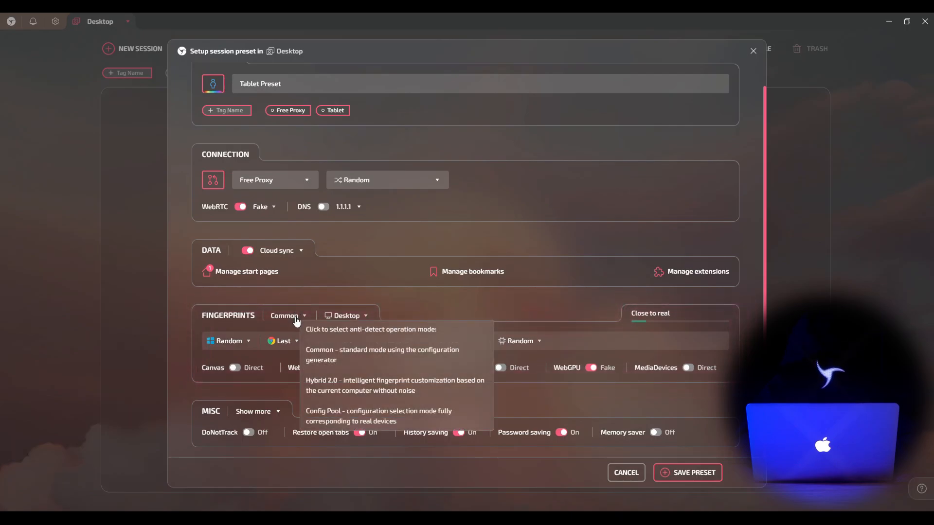
click(296, 319)
click(290, 358)
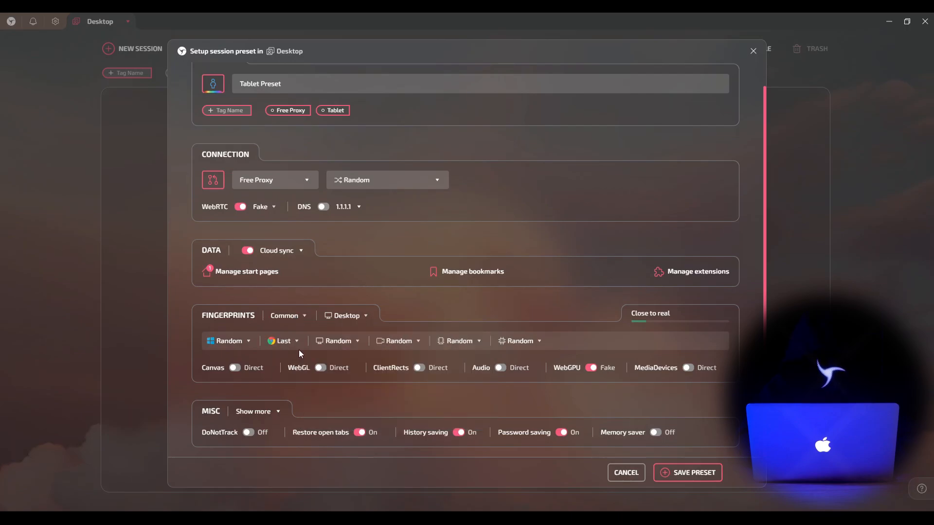
click(339, 318)
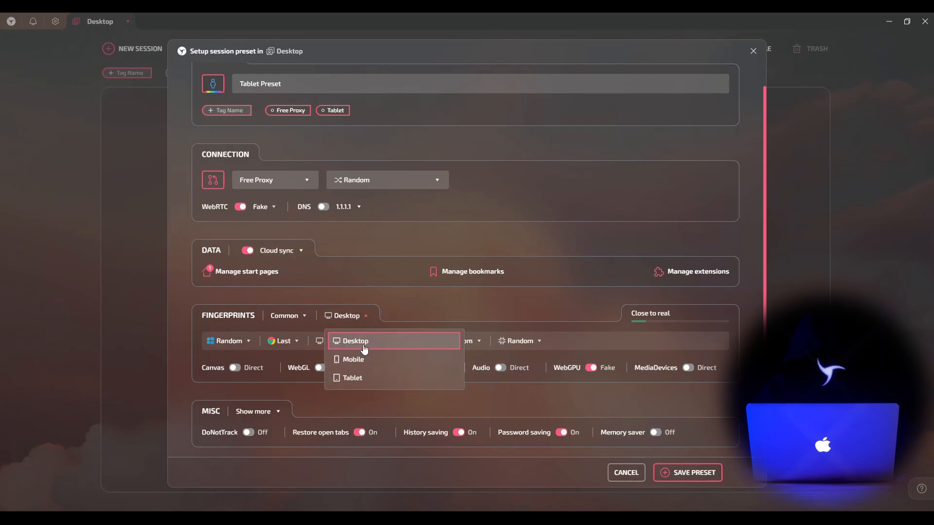
click(359, 380)
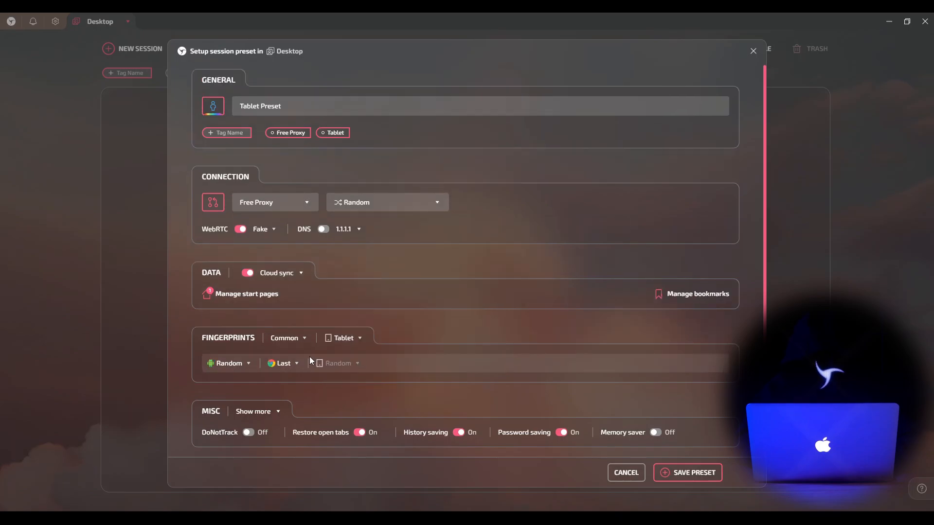
- Set the tablet fingerprint to a Random Android version and the Last Chrome version
click(219, 362)
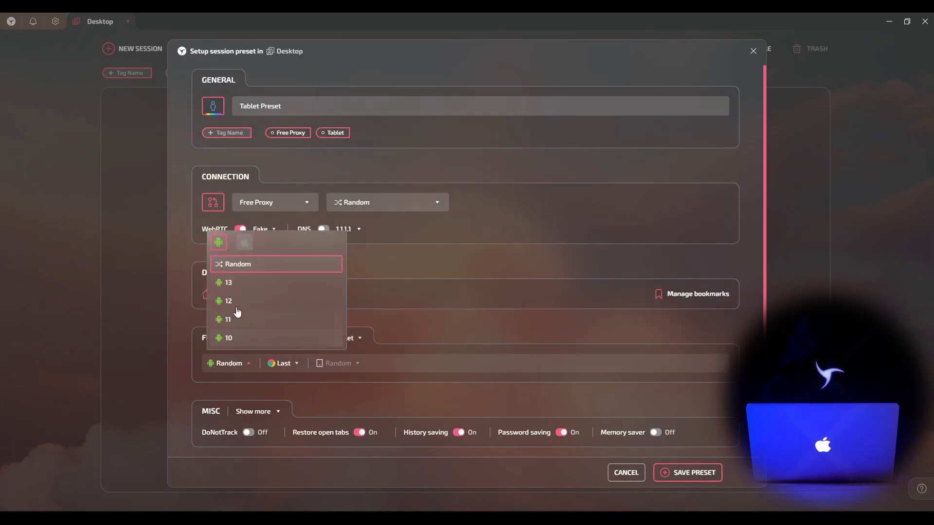
click(244, 273)
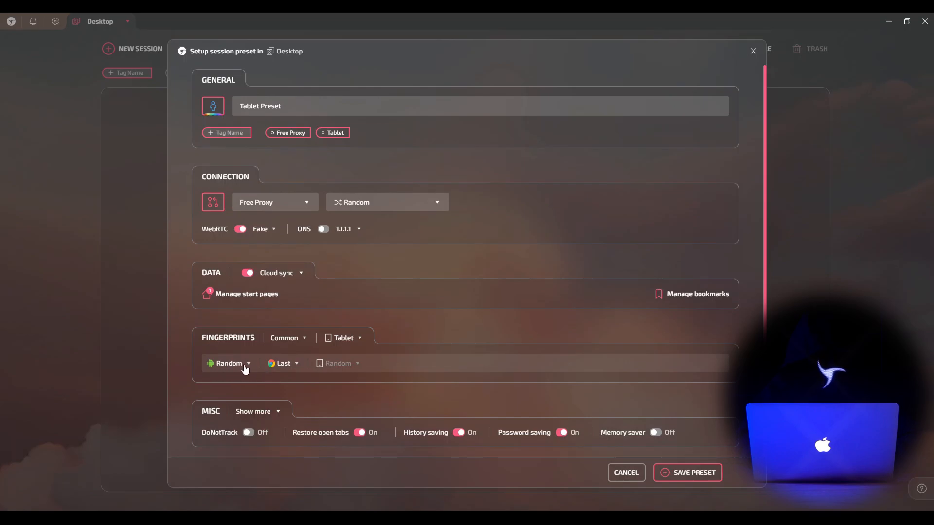
click(283, 366)
click(293, 251)
- Turn on DoNotTrack, expand the remaining miscellaneous options and save the preset
click(247, 434)
click(269, 413)
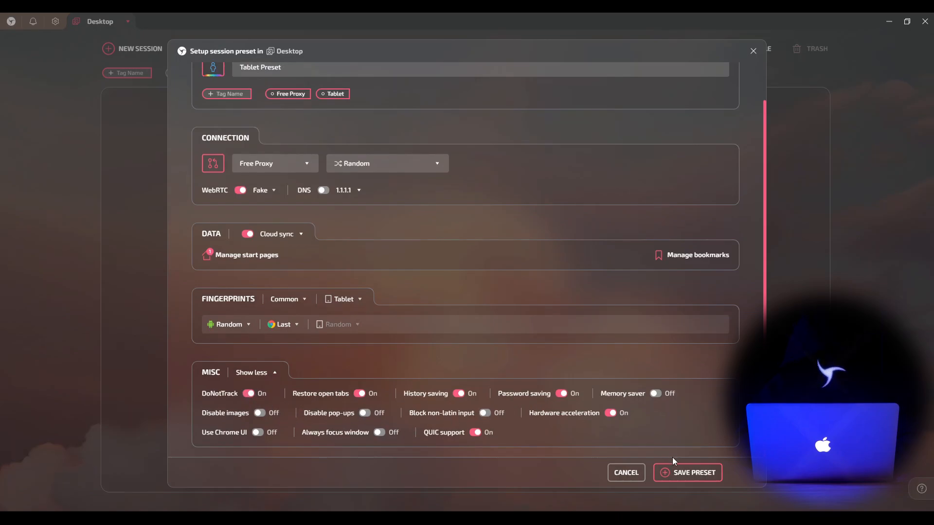
click(673, 470)
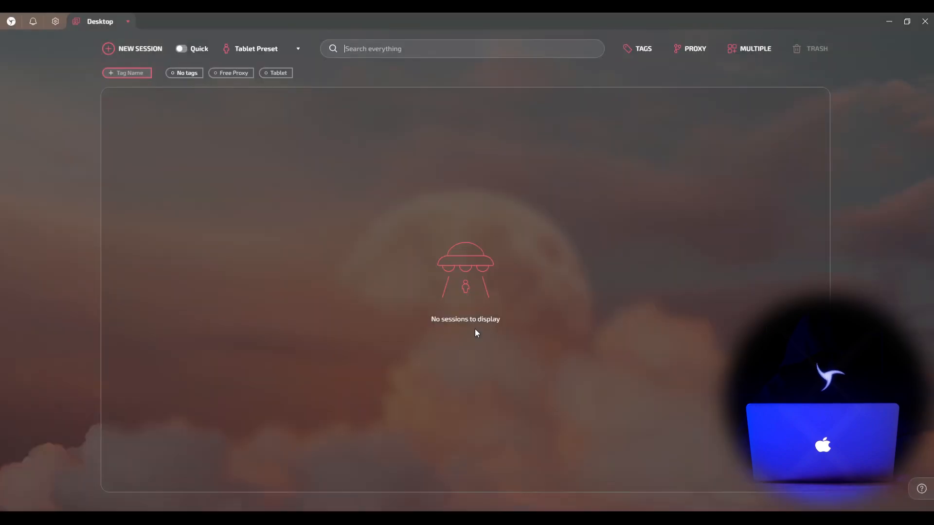
- Select Tablet Preset as the active preset and start creating a new session from it
click(281, 51)
click(267, 57)
click(249, 103)
click(141, 48)
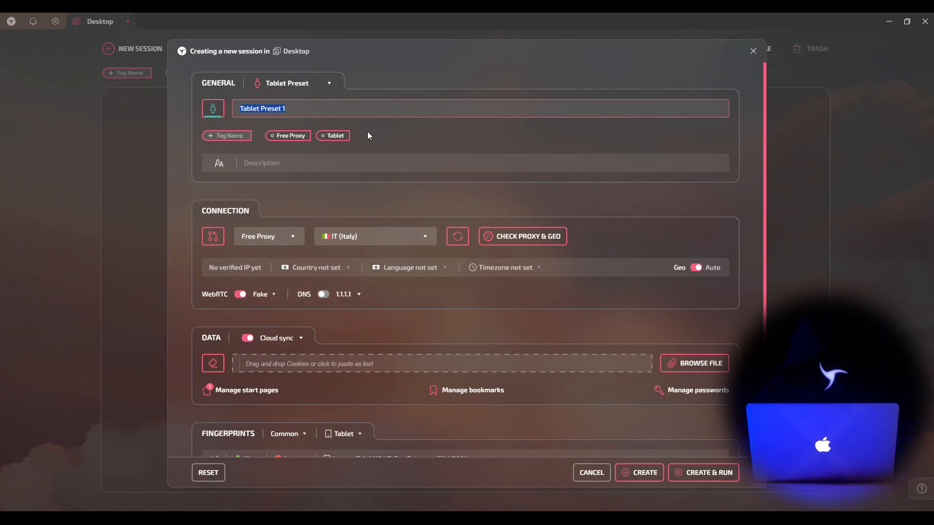
- Review the start pages prefilled by the preset, save them and create the session Tablet Preset 1
click(321, 104)
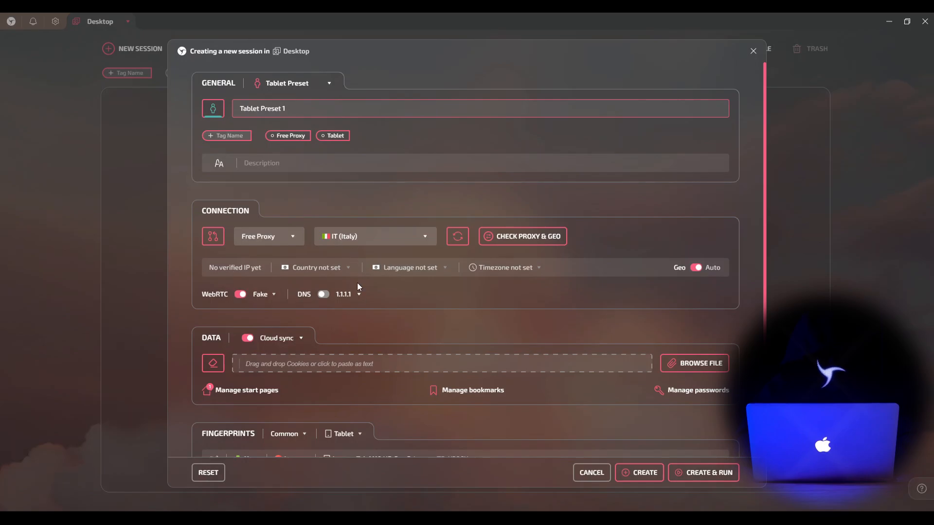
scroll(353, 303, down, 3)
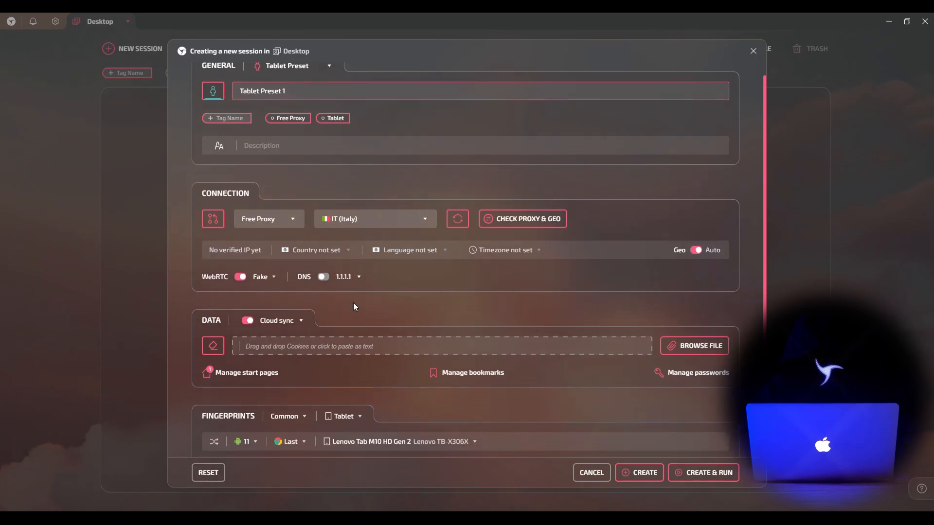
click(248, 274)
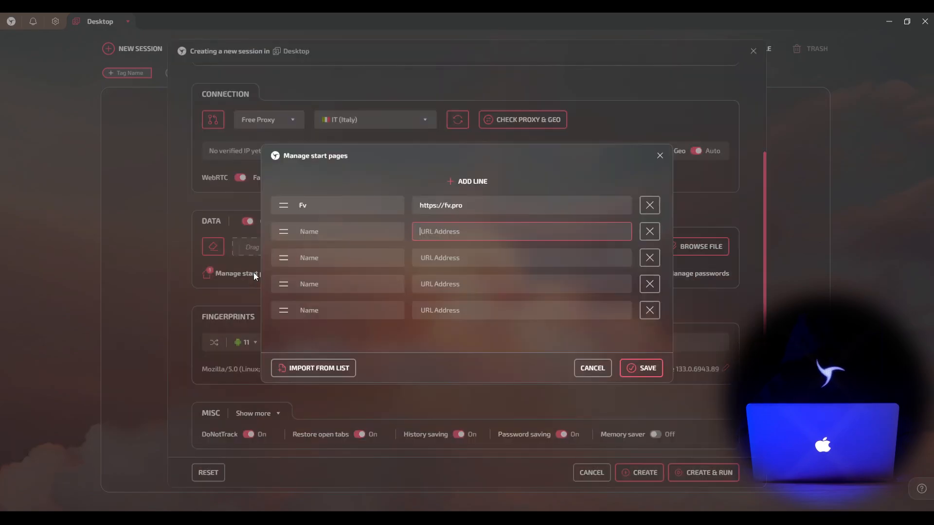
click(641, 369)
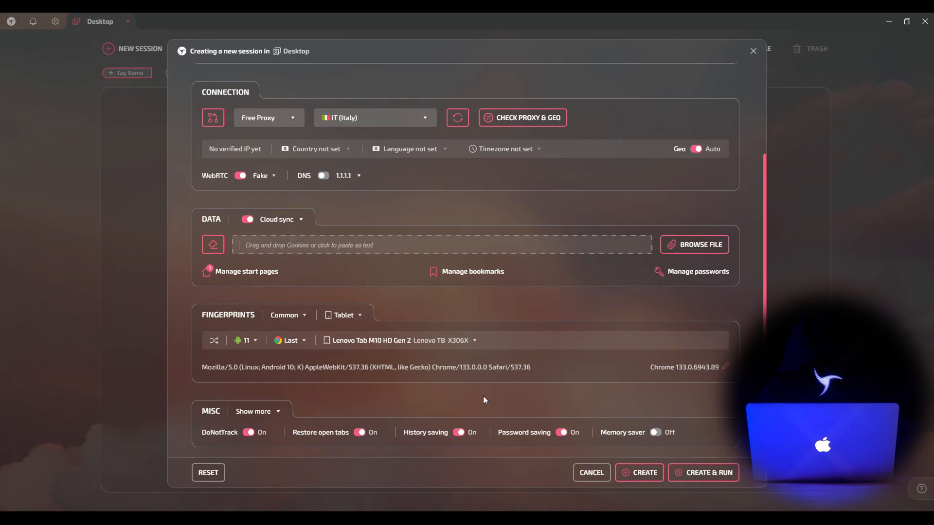
scroll(487, 397, up, 3)
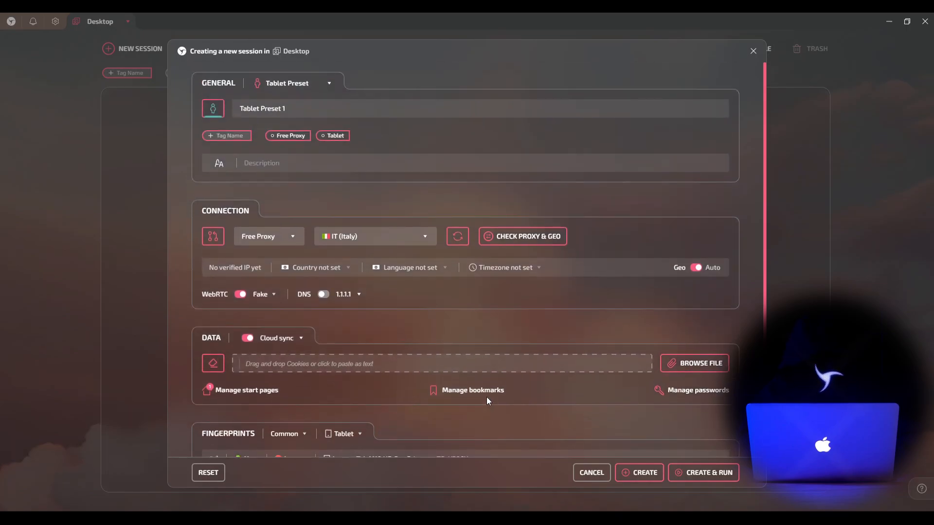
click(649, 473)
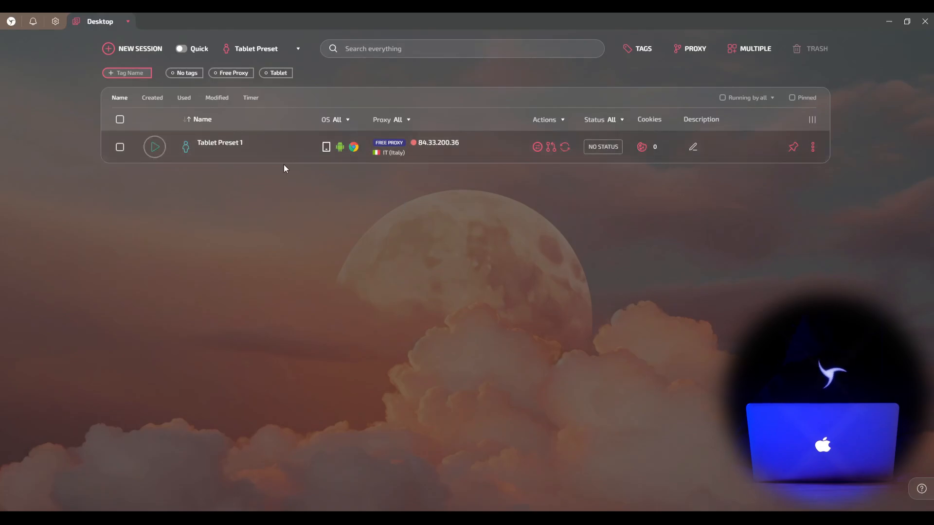
- Turn on Quick creation and create a second session from Tablet Preset
click(183, 51)
click(145, 47)
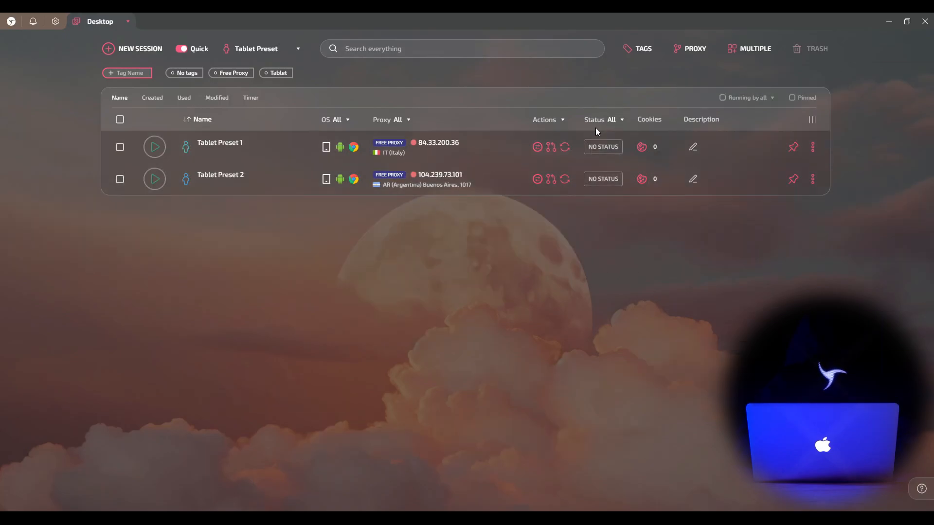
- Start a mass creation of sessions with Tablet Preset selected and set the quantity to 10
click(743, 50)
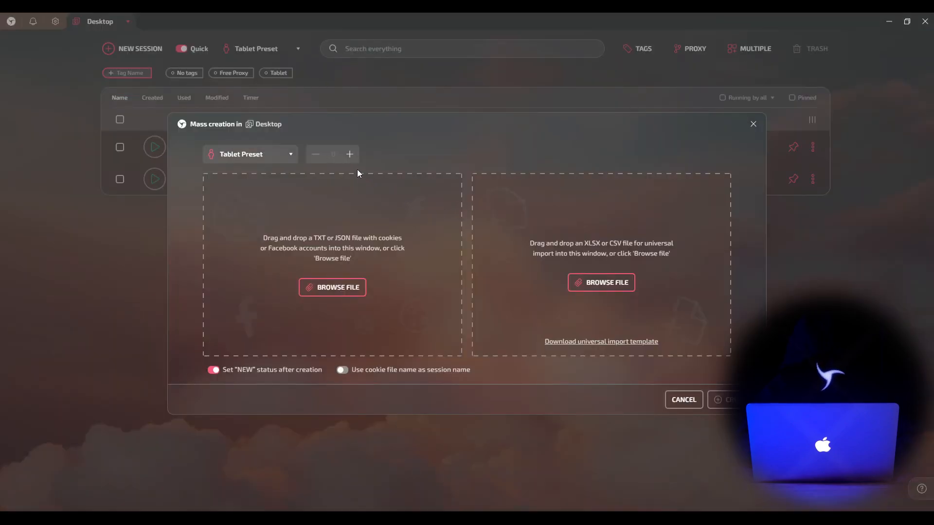
click(269, 157)
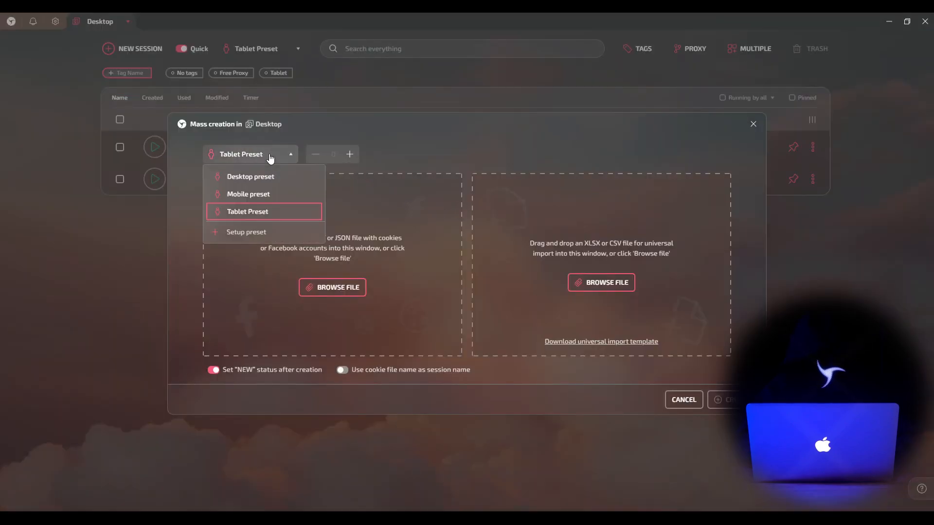
click(250, 211)
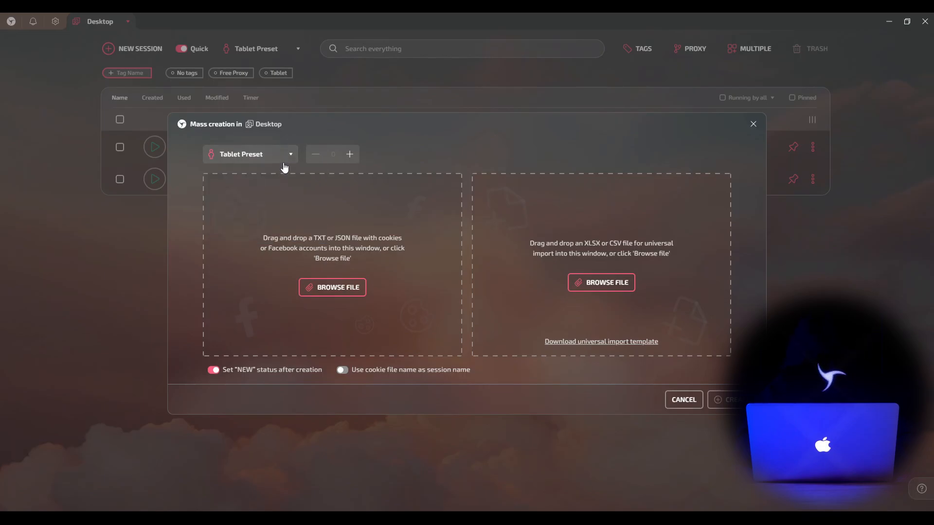
click(333, 153)
text(10)
- Keep the "NEW" status after creation on and cookie file naming off, and create the batch of sessions
click(214, 370)
click(342, 371)
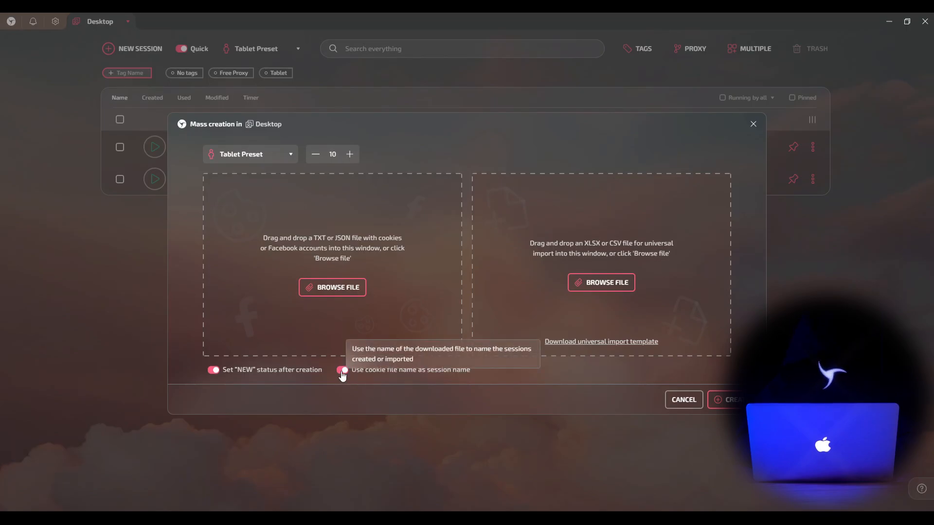
click(342, 371)
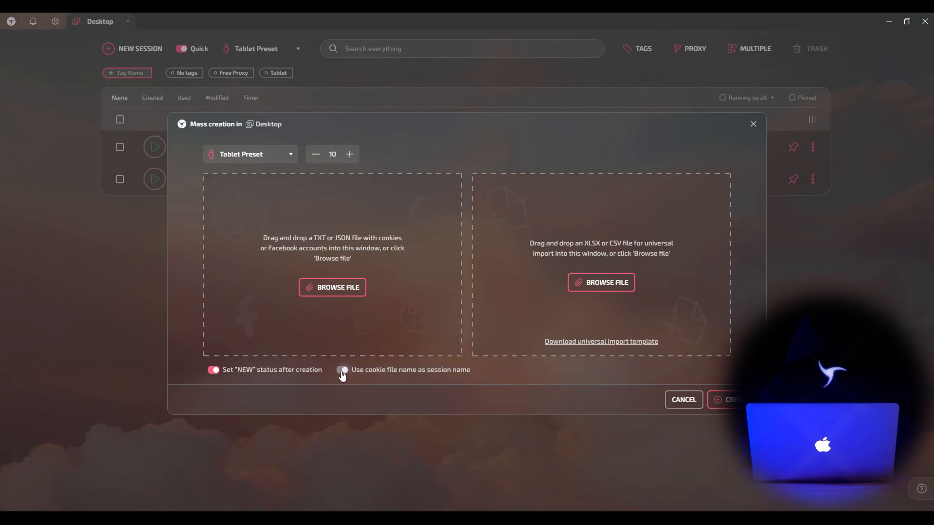
click(724, 399)
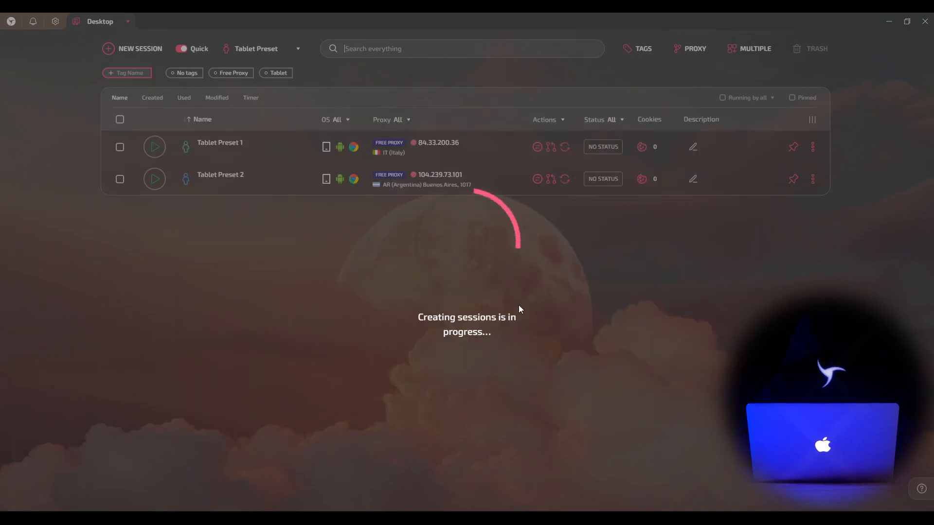
- Look through the created sessions and filter the list by the Free Proxy and Tablet tags
scroll(387, 286, down, 1)
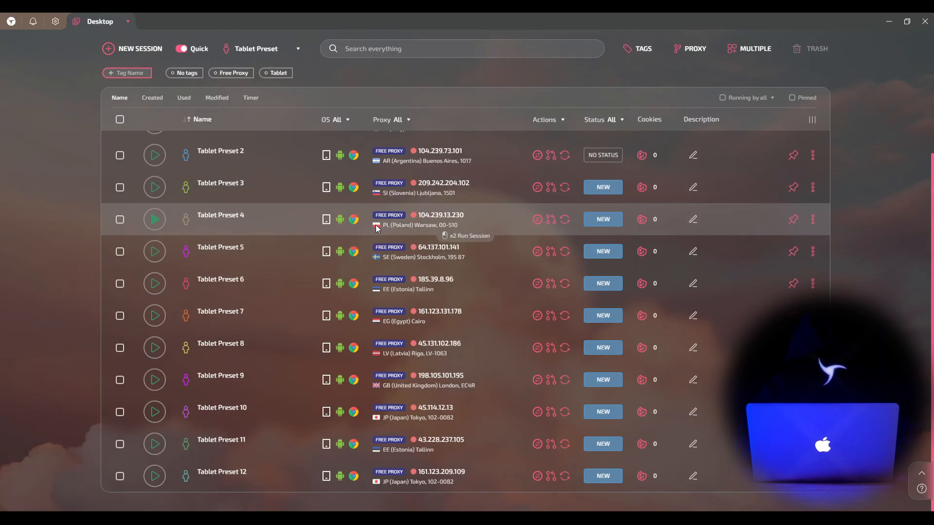
mouse_move(414, 217)
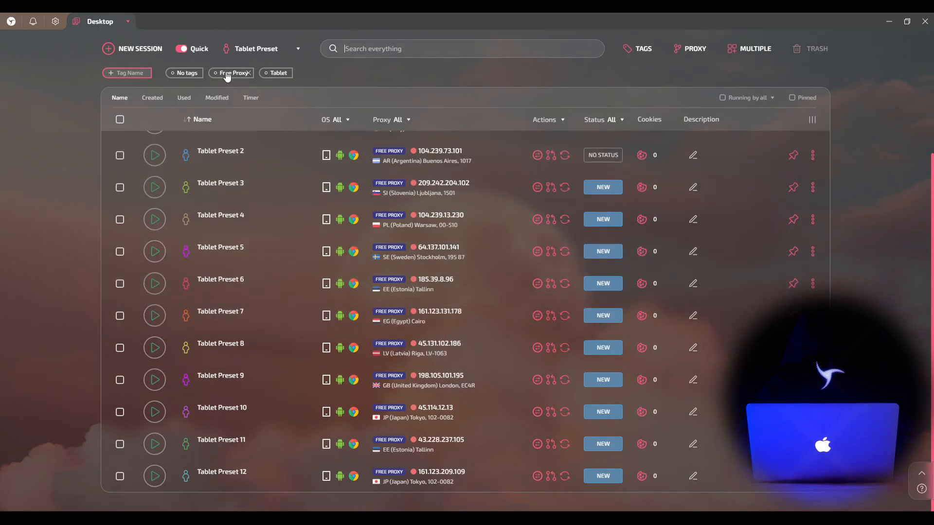
click(229, 74)
scroll(273, 183, up, 1)
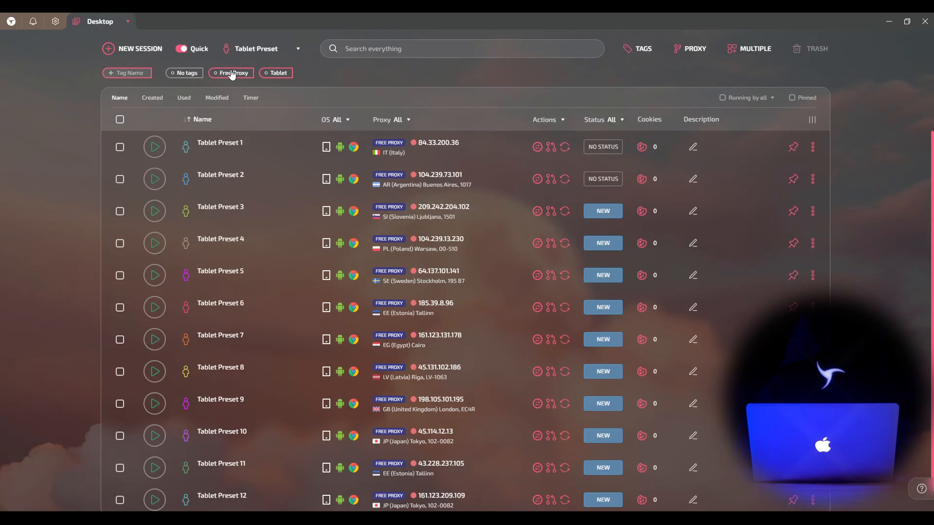